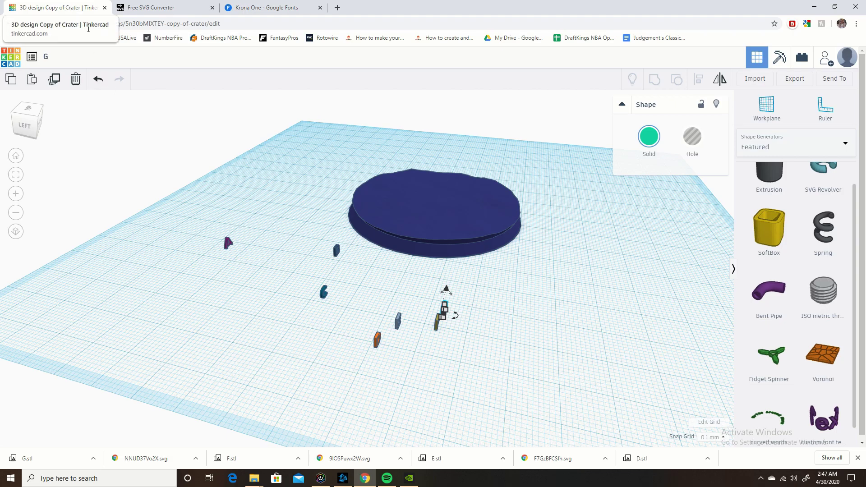
- Bring up the Krona One Google Fonts specimen page showing its glyph chart
{"action": "left_click_drag", "start_coordinate": [443, 317], "coordinate": [455, 332]}
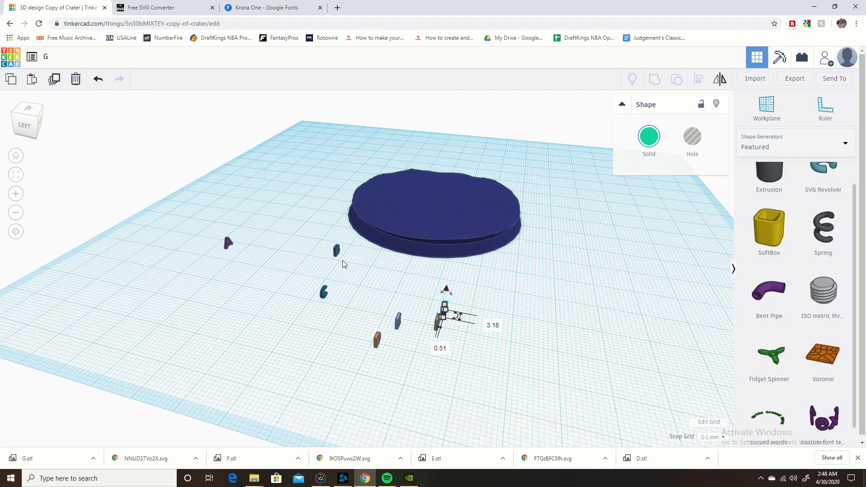
{"action": "left_click", "coordinate": [267, 8]}
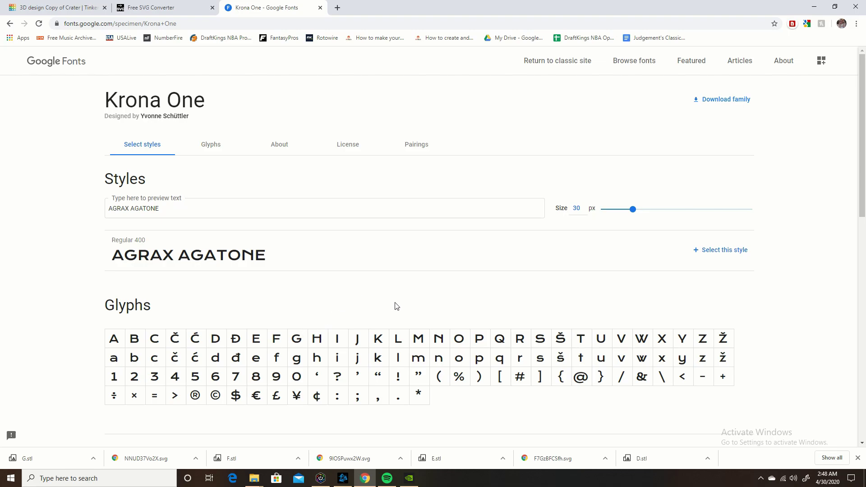
- Snip the Krona One capital H glyph and open the snip in Snip & Sketch
{"action": "key", "text": "super+shift+s"}
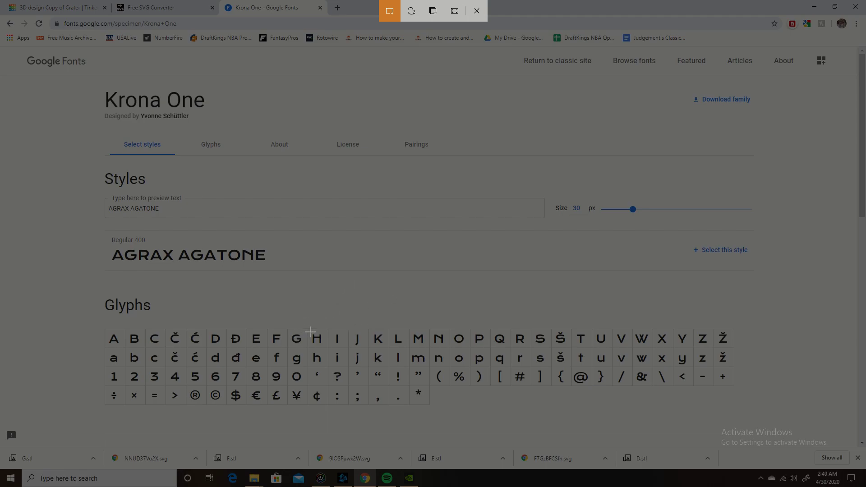
{"action": "left_click_drag", "start_coordinate": [310, 332], "coordinate": [324, 346]}
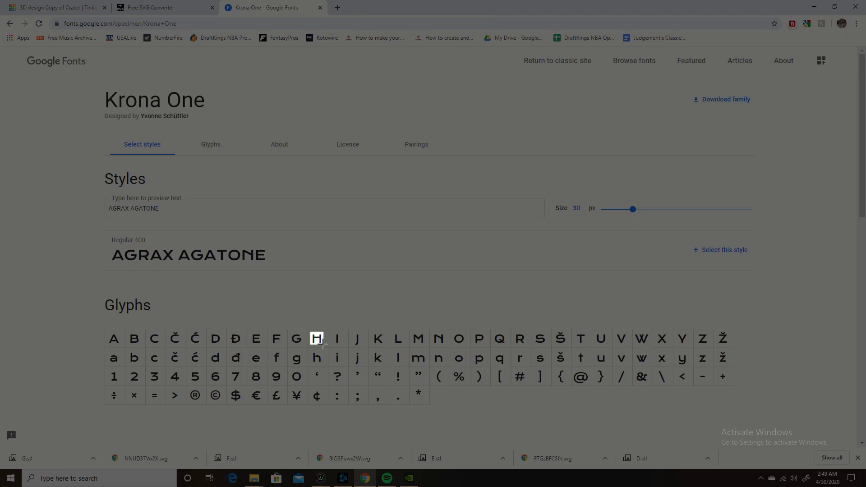
{"action": "left_click_drag", "start_coordinate": [323, 345], "coordinate": [323, 343]}
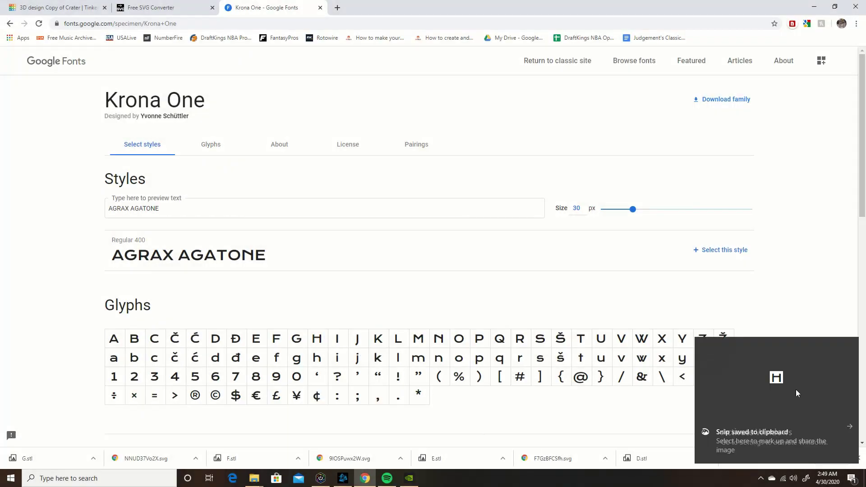
{"action": "left_click", "coordinate": [759, 431]}
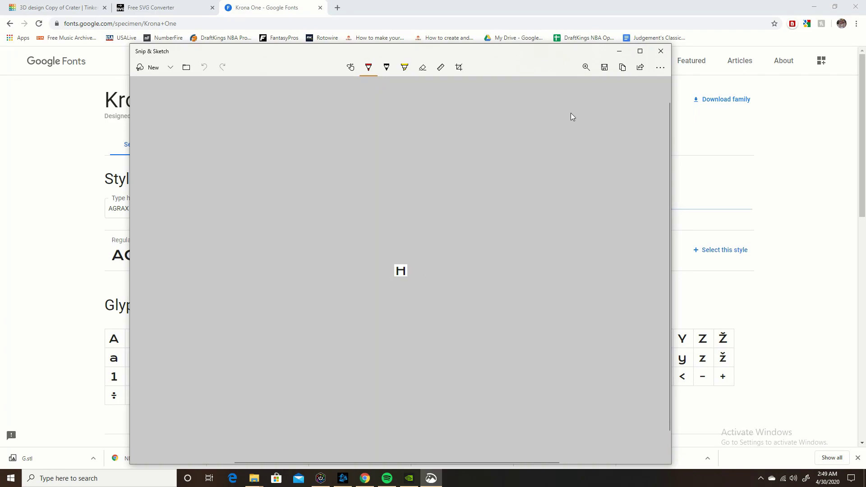
- Save the H snip as H.png in the Screenshots folder
{"action": "left_click", "coordinate": [605, 68]}
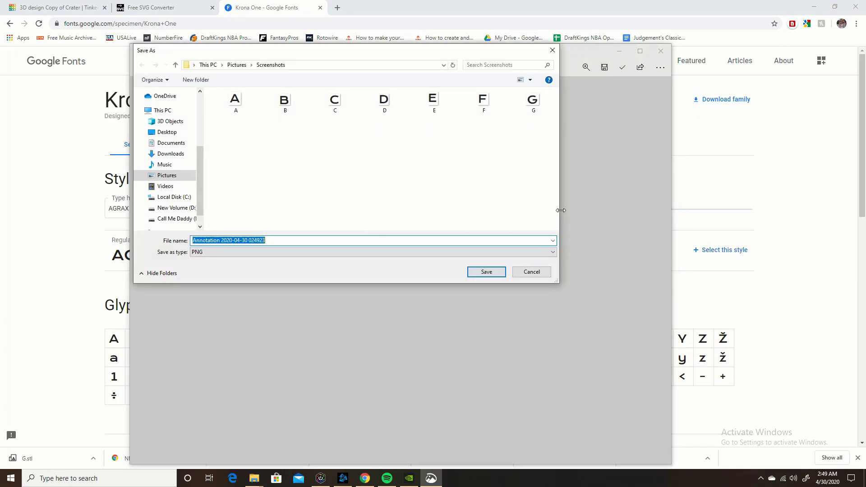
{"action": "type", "text": "H"}
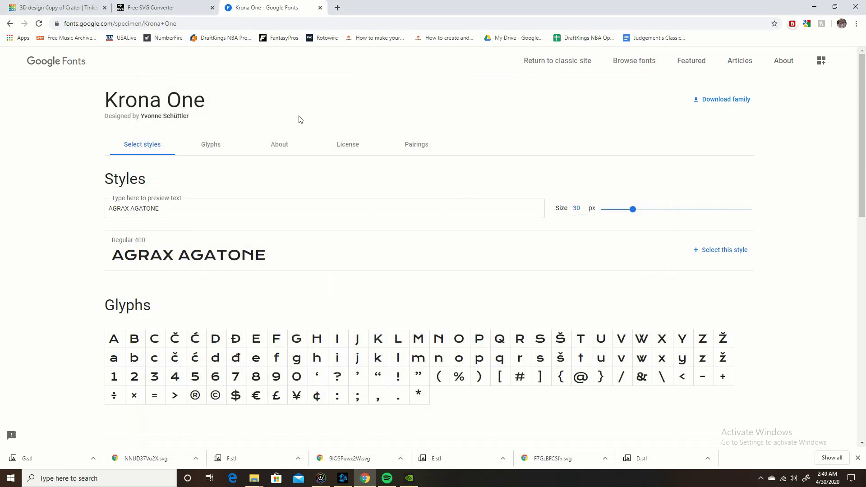
- Upload H.png from Screenshots to the picsvg Free SVG Converter
{"action": "left_click", "coordinate": [169, 7]}
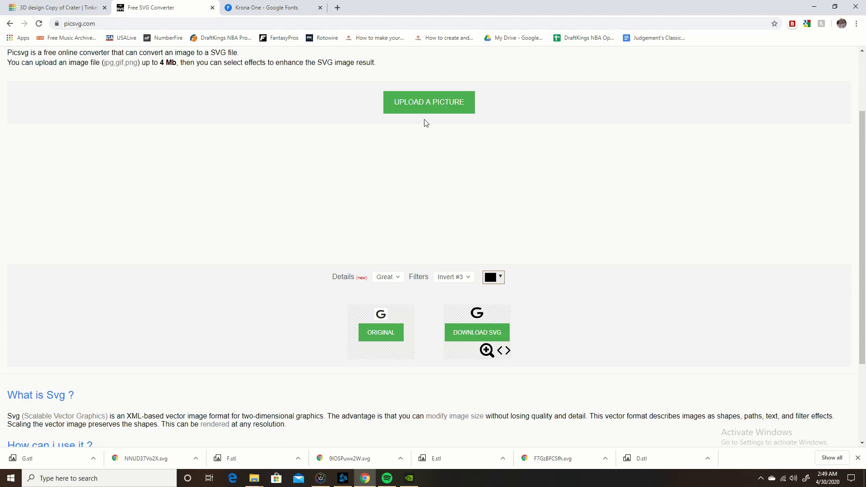
{"action": "left_click", "coordinate": [436, 105]}
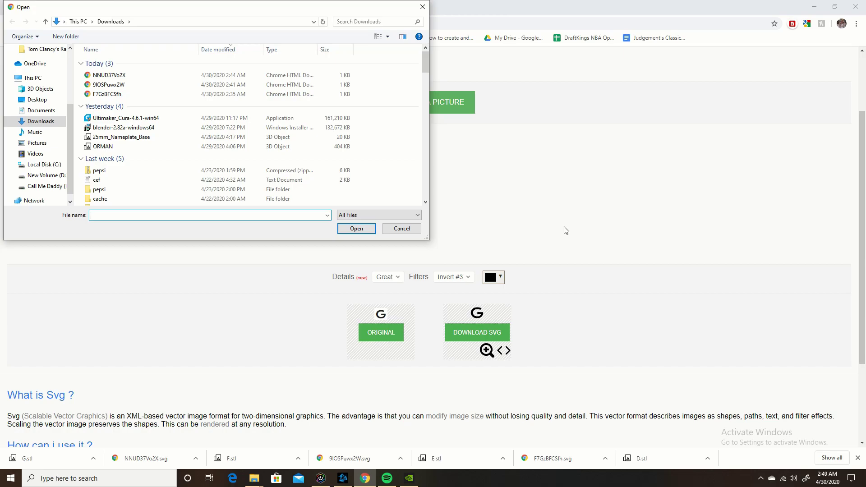
{"action": "scroll", "coordinate": [36, 90], "scroll_direction": "up", "scroll_amount": 1}
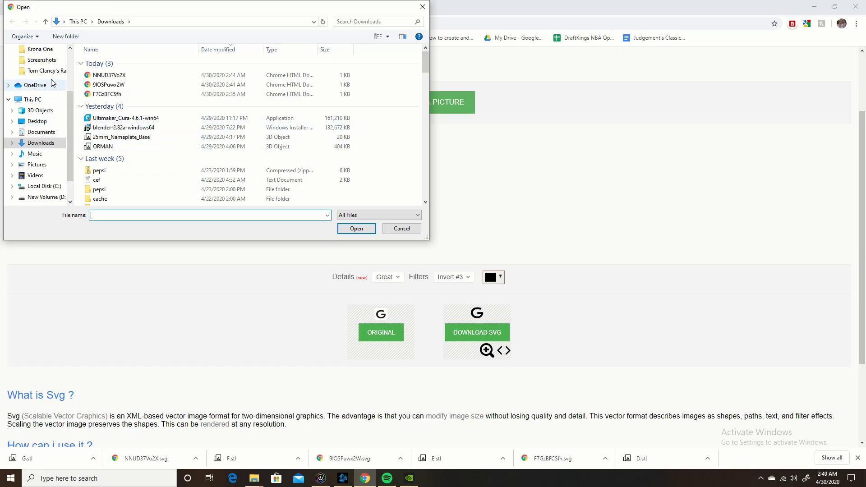
{"action": "left_click", "coordinate": [44, 61]}
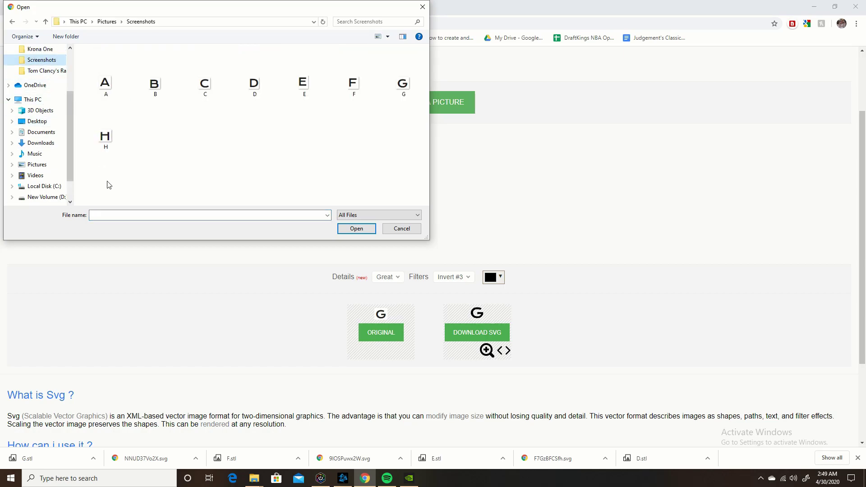
{"action": "left_click", "coordinate": [107, 140]}
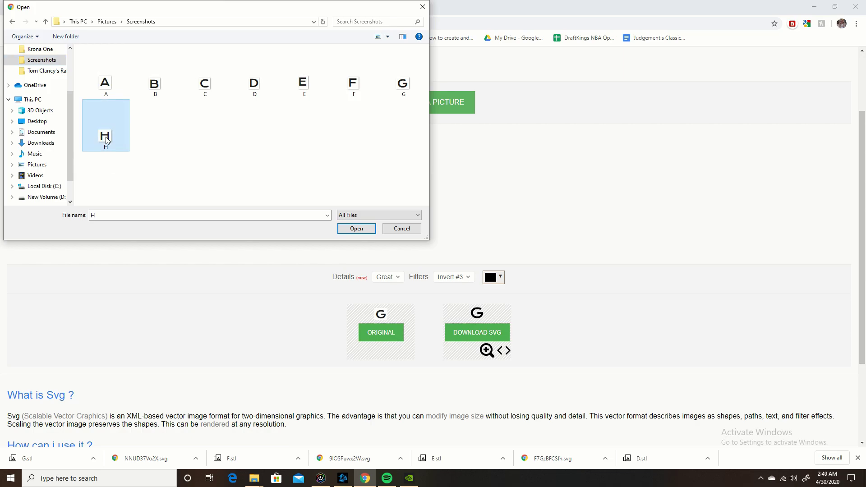
{"action": "left_click", "coordinate": [356, 228]}
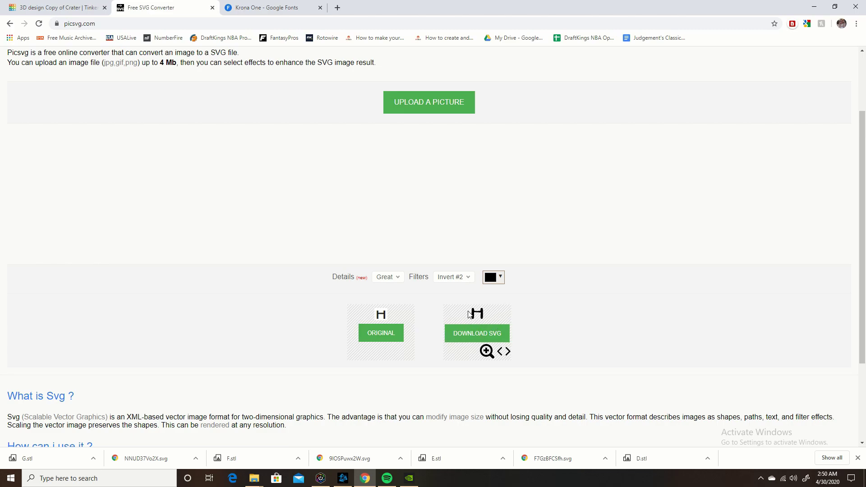
- Compare Ready #3 and Invert #1 filters on the H, settling on Invert #3
{"action": "left_click", "coordinate": [457, 280]}
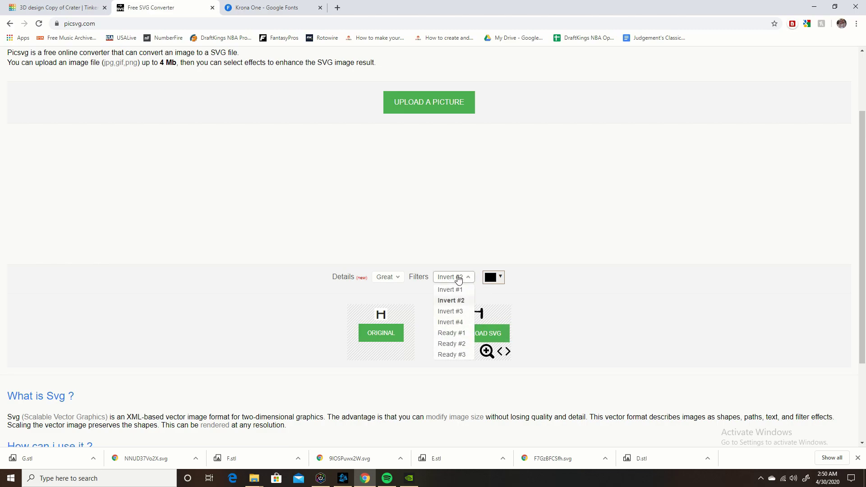
{"action": "left_click", "coordinate": [455, 314]}
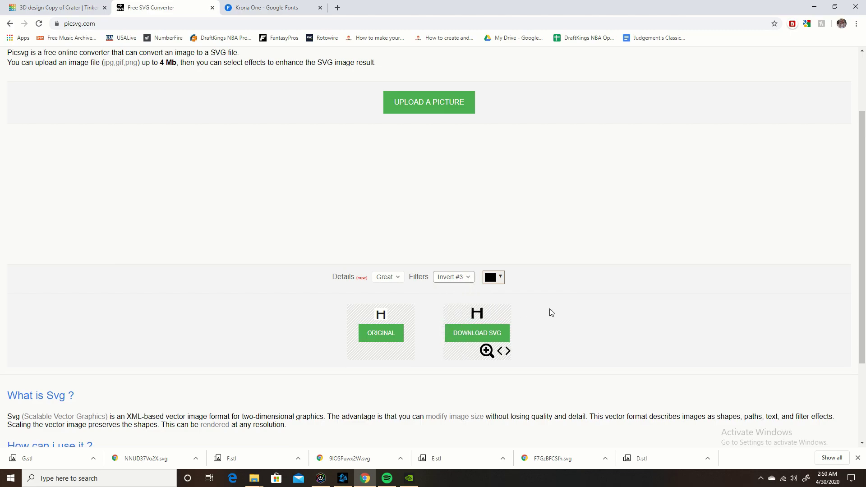
{"action": "left_click", "coordinate": [460, 278]}
{"action": "left_click", "coordinate": [453, 356]}
{"action": "left_click", "coordinate": [456, 277]}
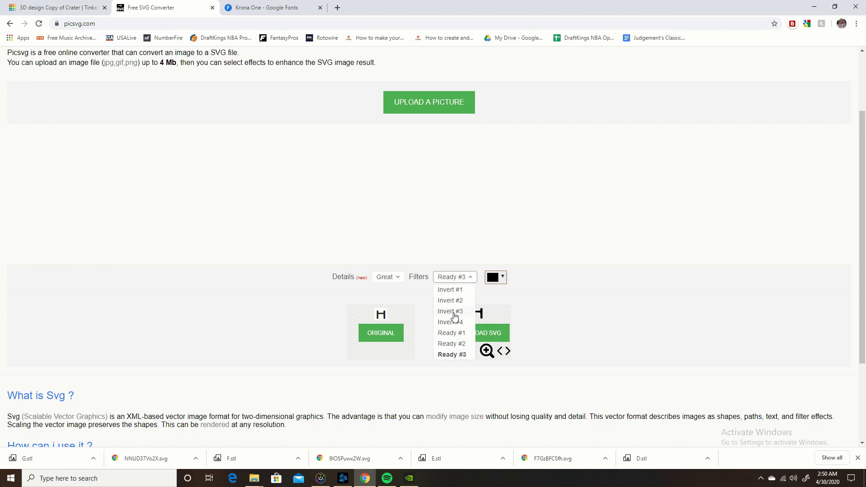
{"action": "left_click", "coordinate": [455, 314]}
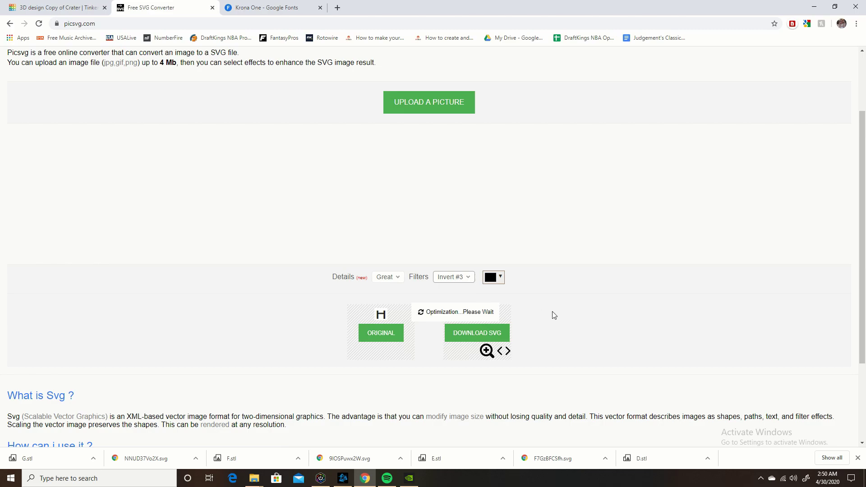
{"action": "left_click", "coordinate": [451, 281]}
{"action": "left_click", "coordinate": [450, 290]}
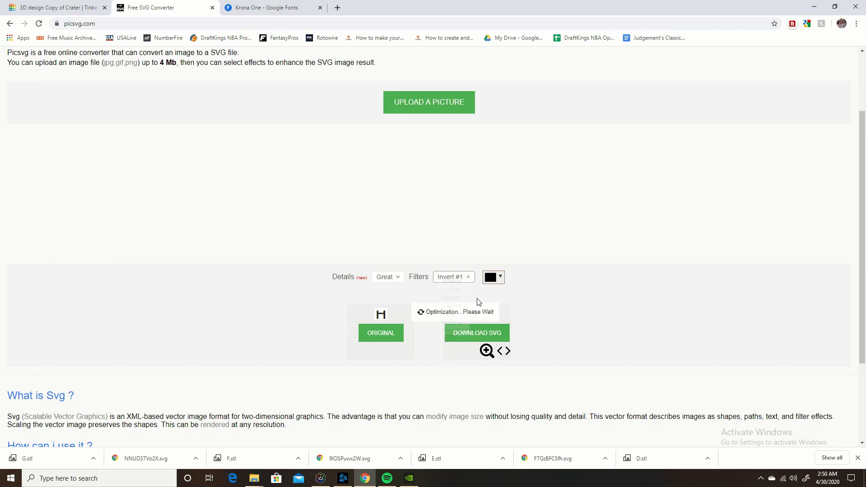
{"action": "left_click", "coordinate": [453, 281]}
{"action": "left_click", "coordinate": [450, 312]}
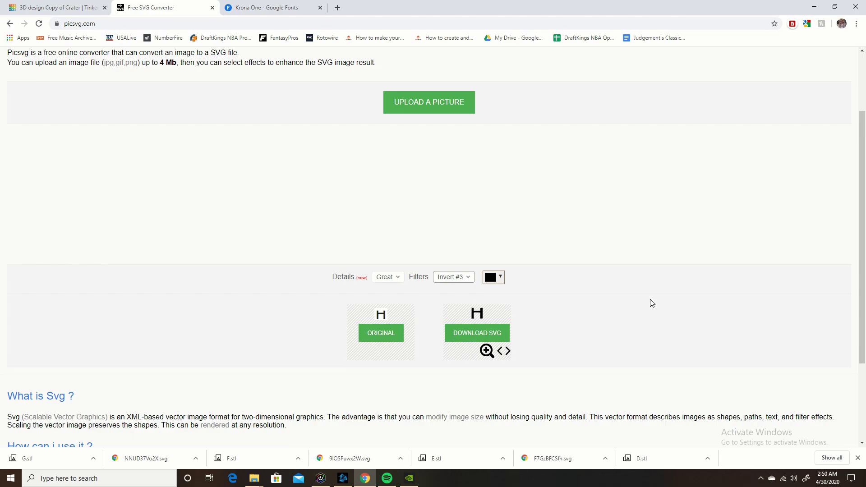
- Download the H conversion as uea1IWpRmX.svg and confirm it in the Downloads folder
{"action": "left_click", "coordinate": [479, 336]}
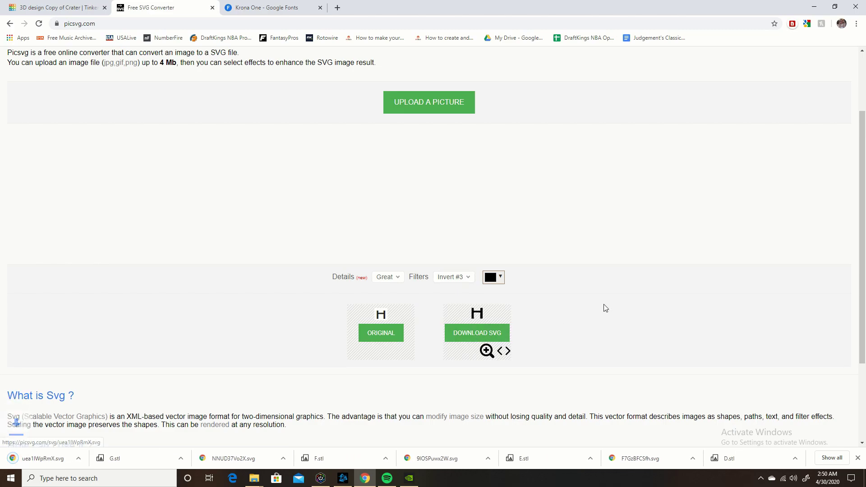
{"action": "right_click", "coordinate": [38, 459]}
{"action": "left_click", "coordinate": [64, 433]}
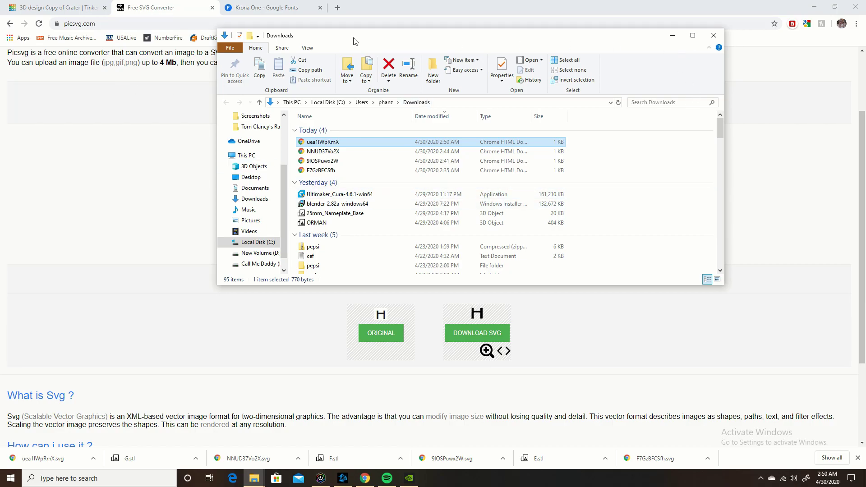
{"action": "left_click", "coordinate": [713, 35]}
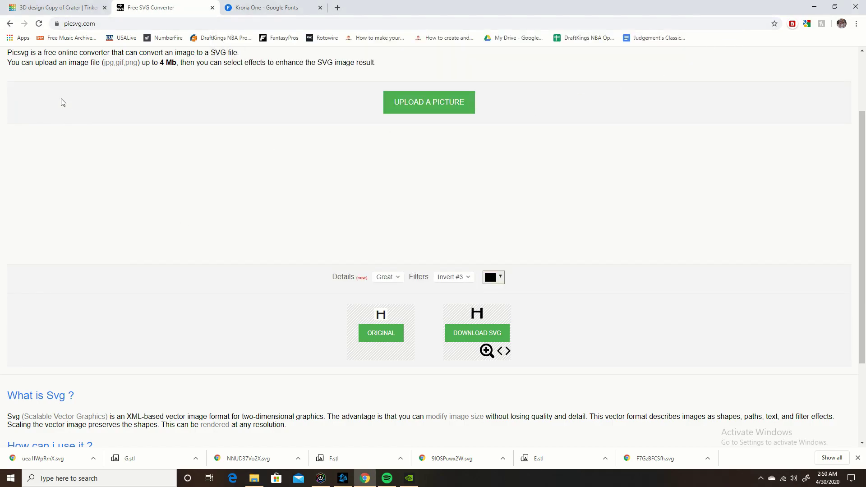
{"action": "left_click", "coordinate": [63, 9]}
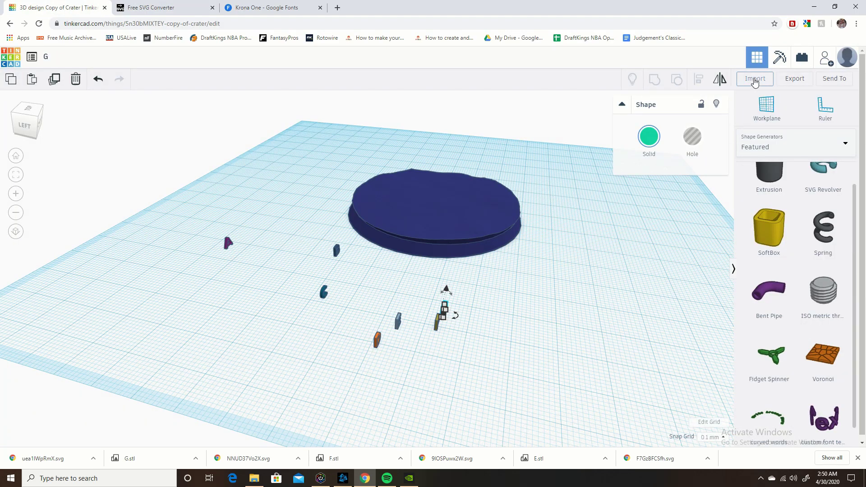
- Import uea1IWpRmX.svg from Downloads into the Tinkercad design as an H shape
{"action": "left_click", "coordinate": [755, 80]}
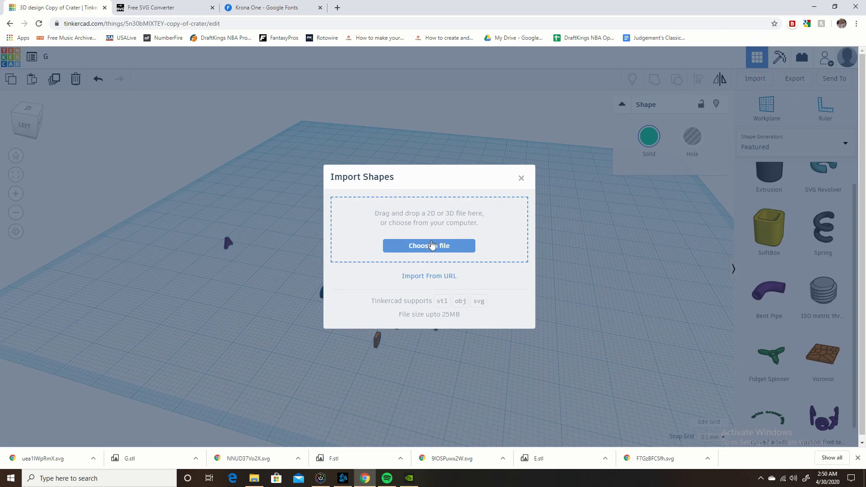
{"action": "left_click", "coordinate": [430, 247]}
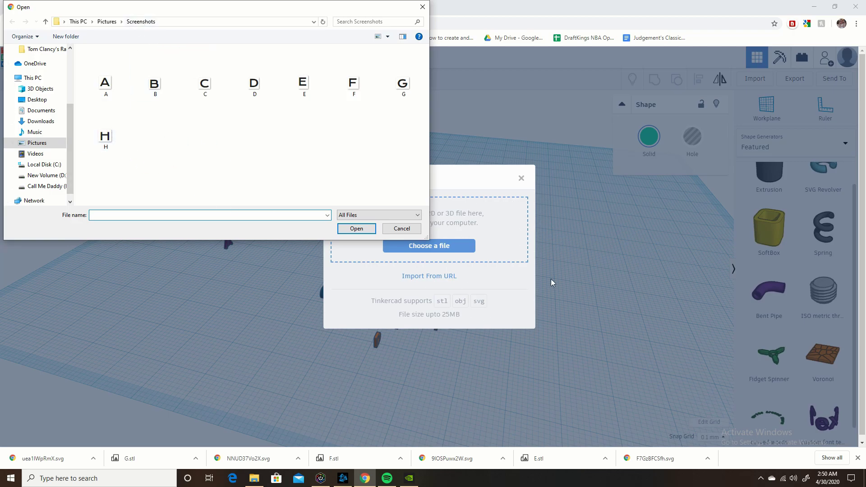
{"action": "left_click", "coordinate": [45, 122]}
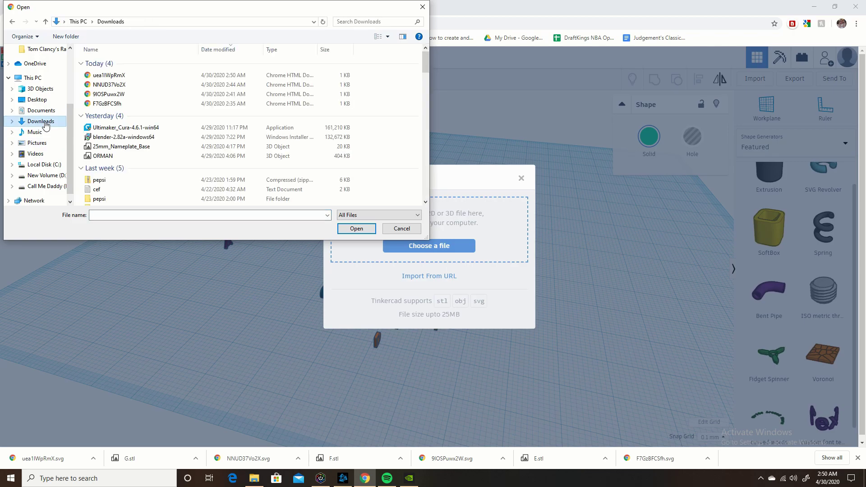
{"action": "left_click", "coordinate": [120, 77]}
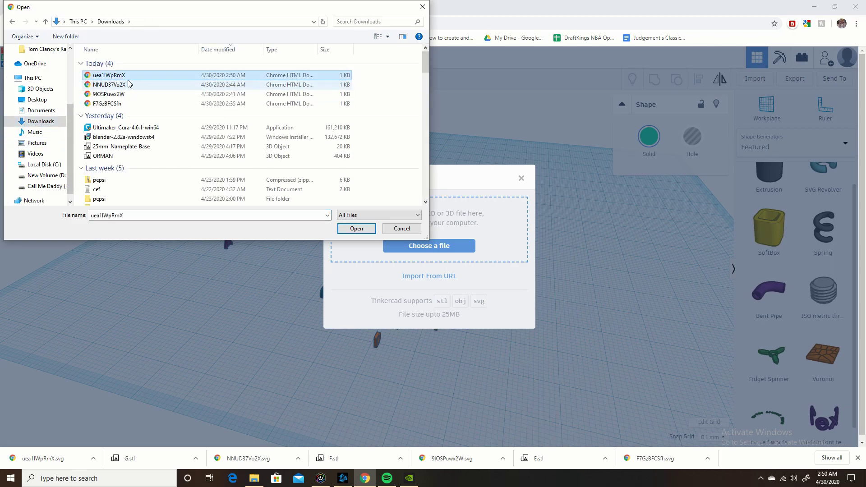
{"action": "left_click", "coordinate": [356, 229]}
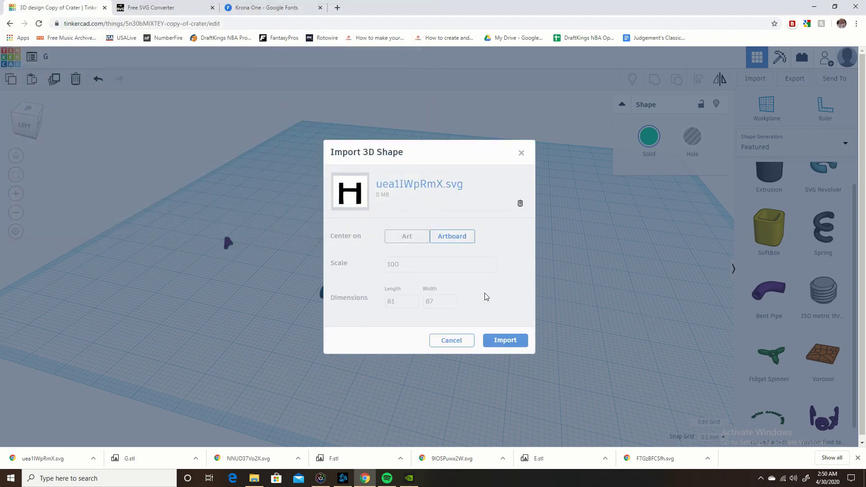
{"action": "left_click", "coordinate": [508, 343]}
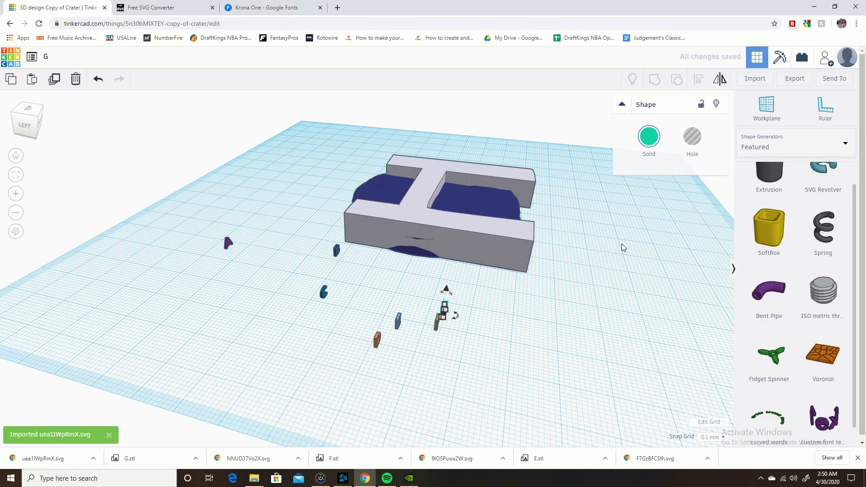
- Move the H off the crater, rotate it 90° upright, and set elevation 0
{"action": "left_click_drag", "start_coordinate": [516, 258], "coordinate": [318, 410]}
{"action": "left_click_drag", "start_coordinate": [325, 215], "coordinate": [351, 243]}
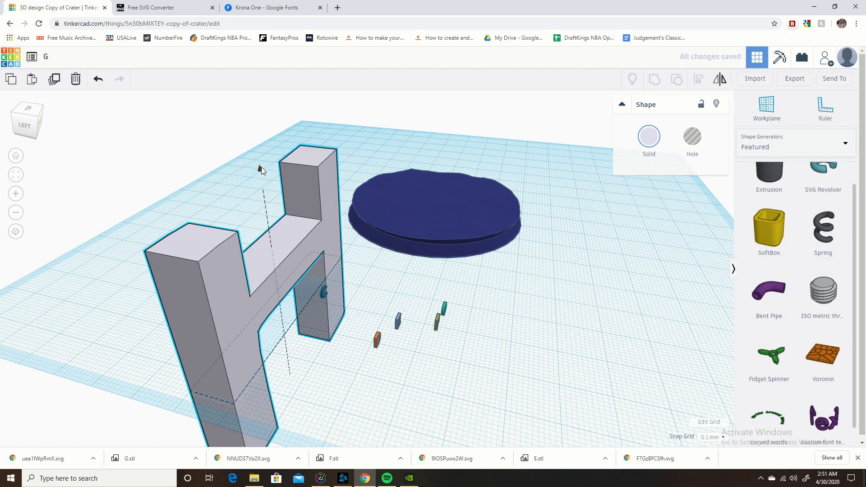
{"action": "left_click_drag", "start_coordinate": [261, 170], "coordinate": [259, 155]}
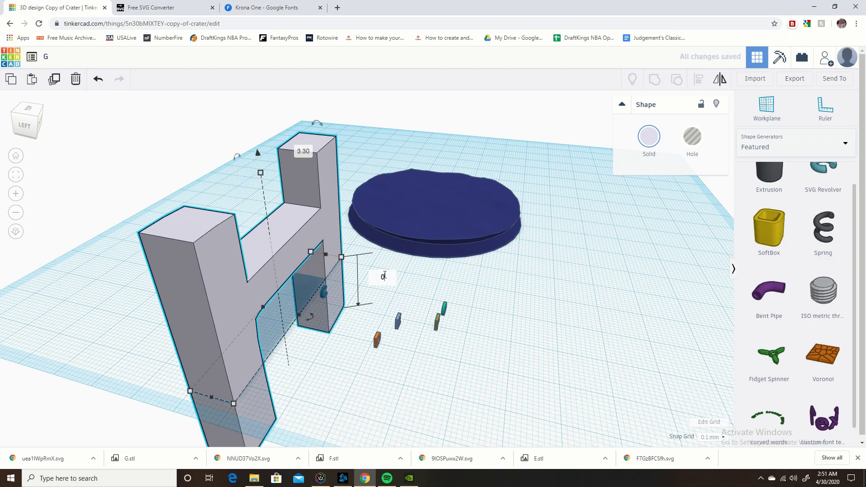
{"action": "key", "text": "Return"}
- Scale the H down to a height of 2.8
{"action": "scroll", "coordinate": [432, 260], "scroll_direction": "down", "scroll_amount": 5}
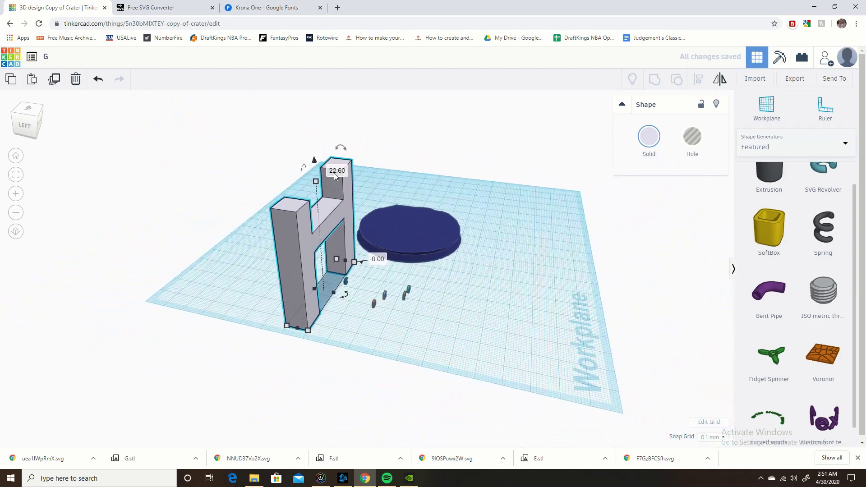
{"action": "left_click_drag", "start_coordinate": [318, 182], "coordinate": [353, 255]}
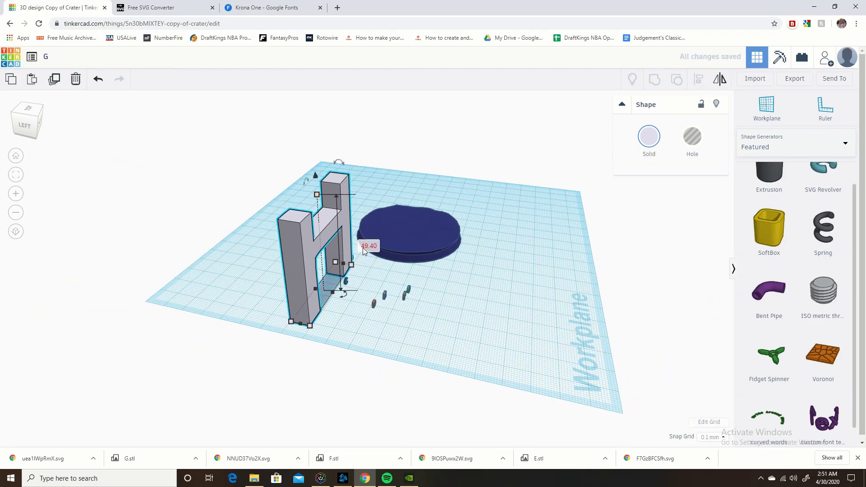
{"action": "type", "text": "2.8"}
{"action": "key", "text": "Return"}
{"action": "scroll", "coordinate": [359, 263], "scroll_direction": "up", "scroll_amount": 3}
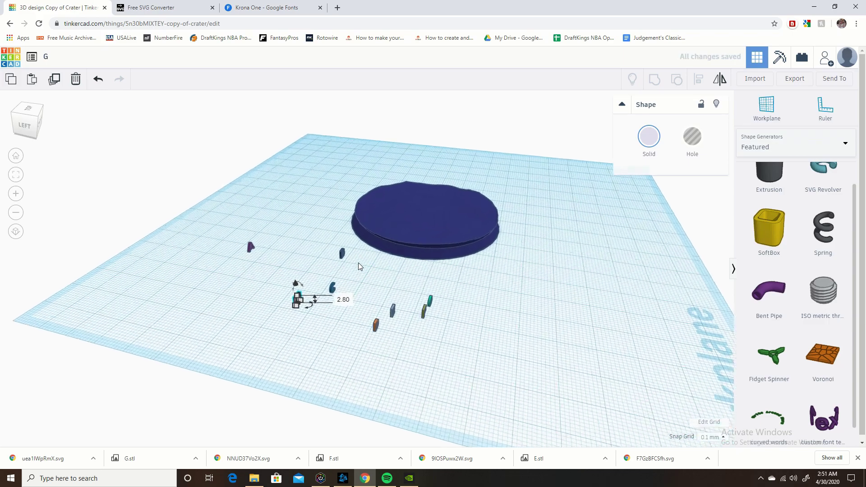
{"action": "scroll", "coordinate": [359, 263], "scroll_direction": "up", "scroll_amount": 3}
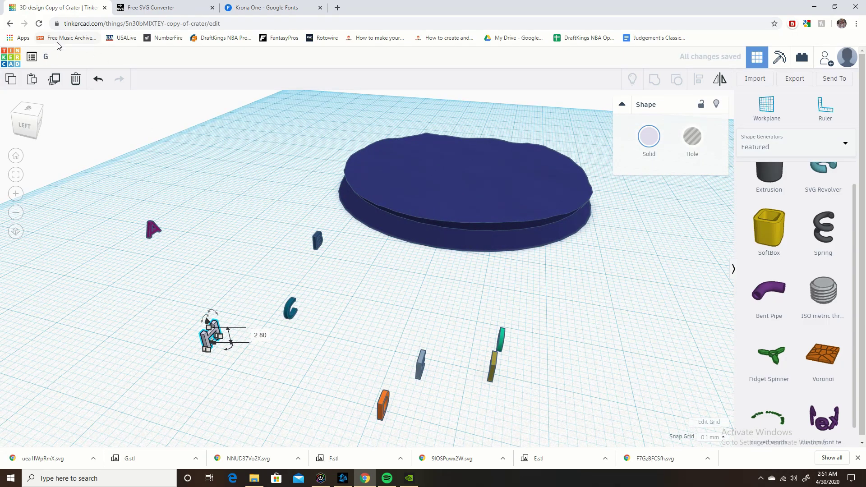
- Rename the design to H and export the selected H shape as H.stl
{"action": "left_click", "coordinate": [46, 56]}
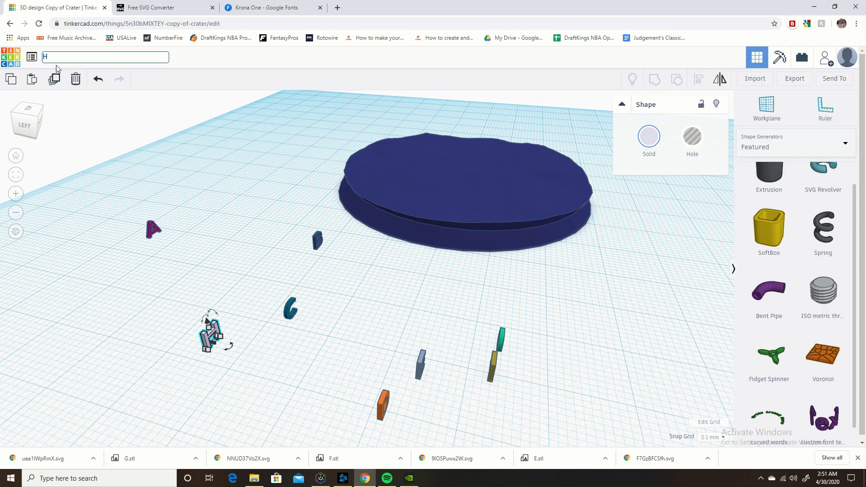
{"action": "key", "text": "Return"}
{"action": "left_click", "coordinate": [795, 81]}
{"action": "left_click", "coordinate": [457, 235]}
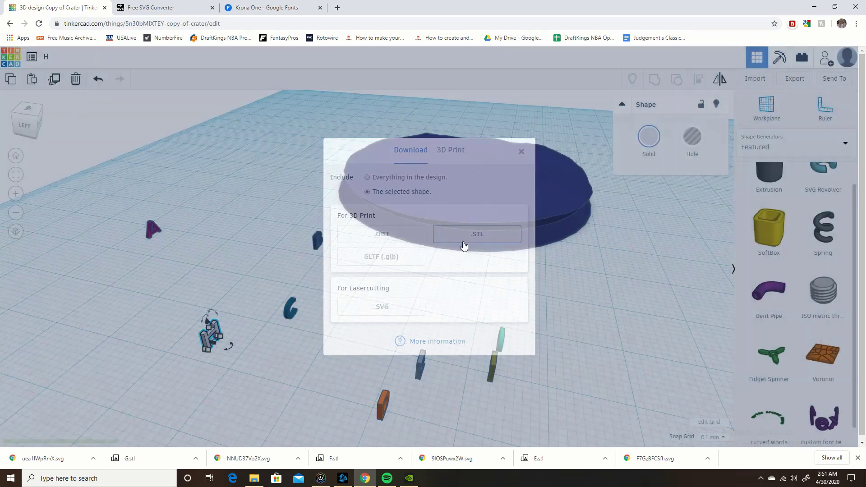
- Move H.stl from Downloads into the Krona One folder alongside letters A–G
{"action": "right_click", "coordinate": [47, 460]}
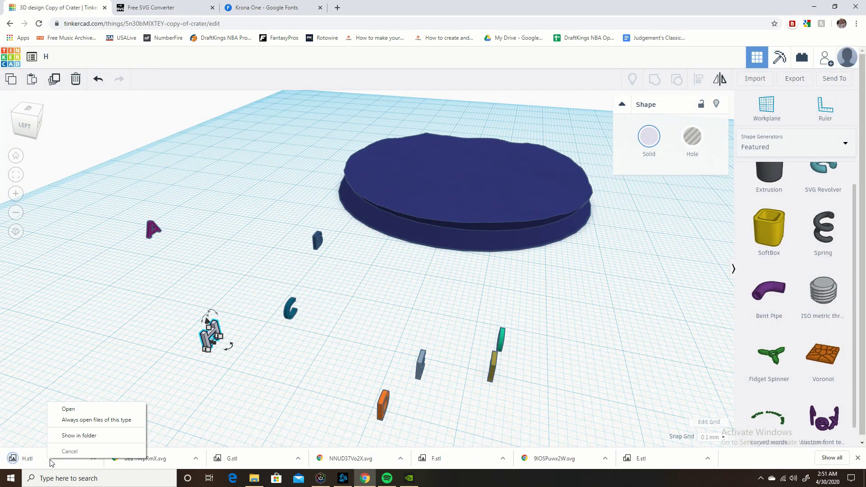
{"action": "left_click", "coordinate": [85, 437]}
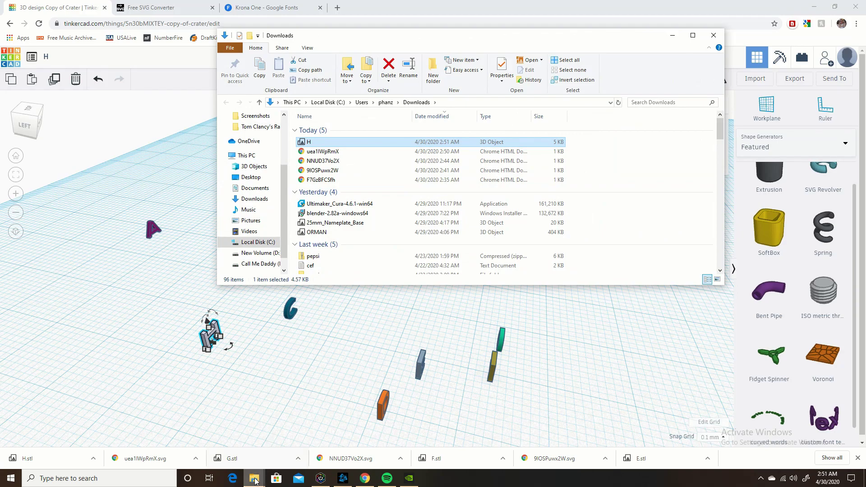
{"action": "mouse_move", "coordinate": [254, 478]}
{"action": "left_click", "coordinate": [234, 454]}
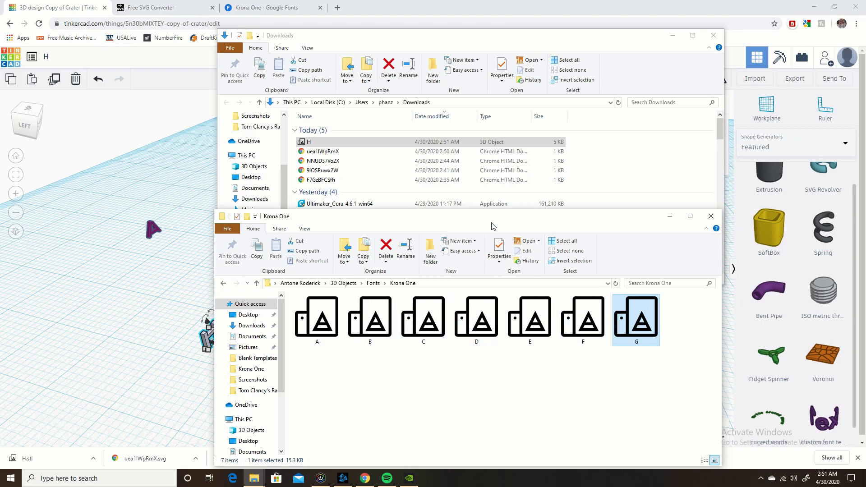
{"action": "left_click_drag", "start_coordinate": [317, 143], "coordinate": [694, 363]}
{"action": "left_click", "coordinate": [118, 297]}
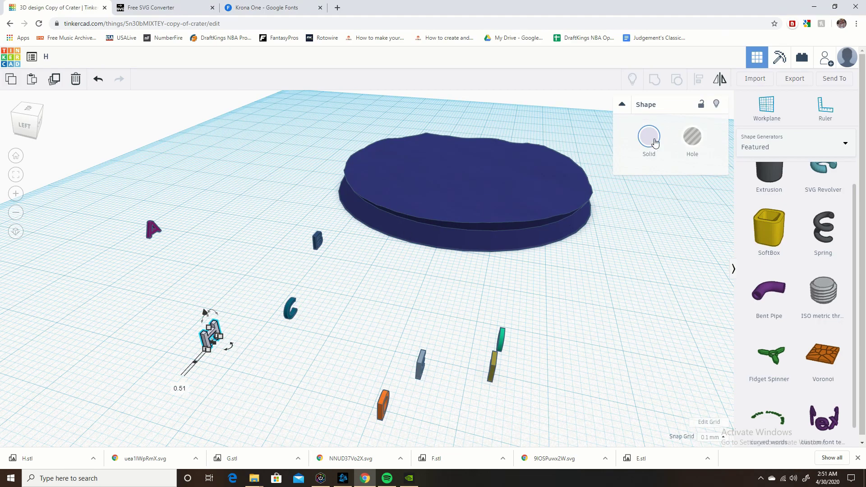
- Choose the F letter STL file from the Krona One folder for import
{"action": "left_click", "coordinate": [753, 83]}
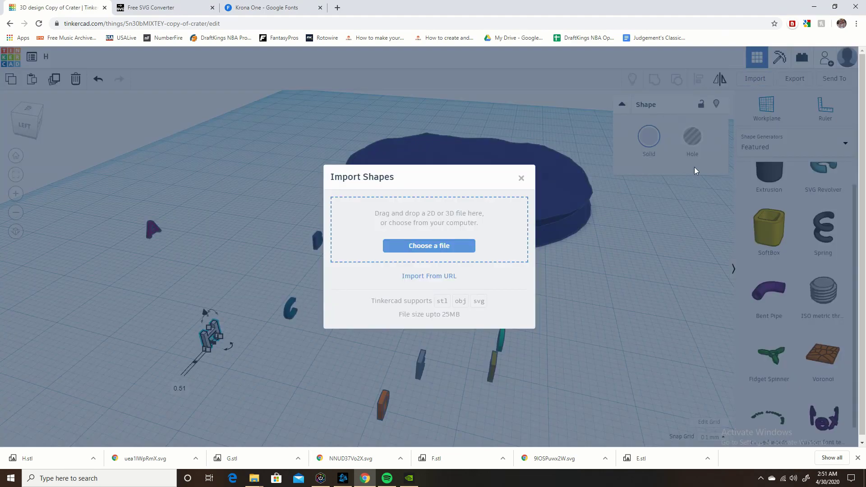
{"action": "left_click", "coordinate": [417, 247]}
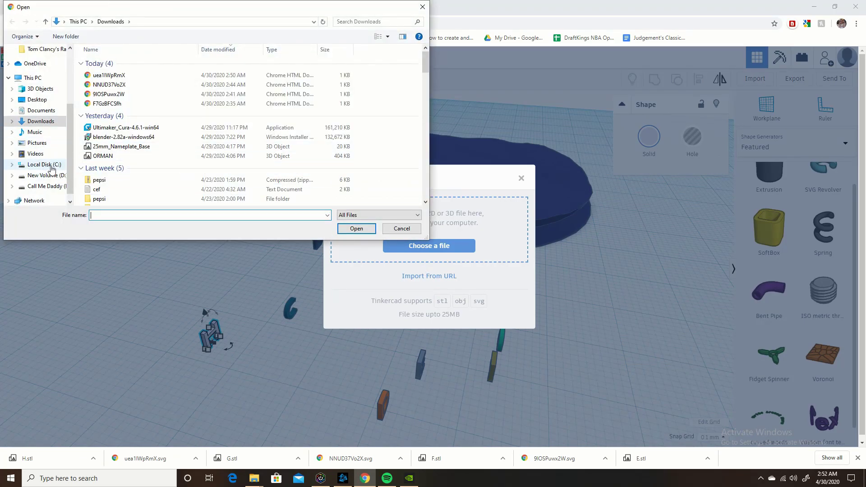
{"action": "scroll", "coordinate": [38, 156], "scroll_direction": "up", "scroll_amount": 1}
{"action": "scroll", "coordinate": [38, 156], "scroll_direction": "up", "scroll_amount": 2}
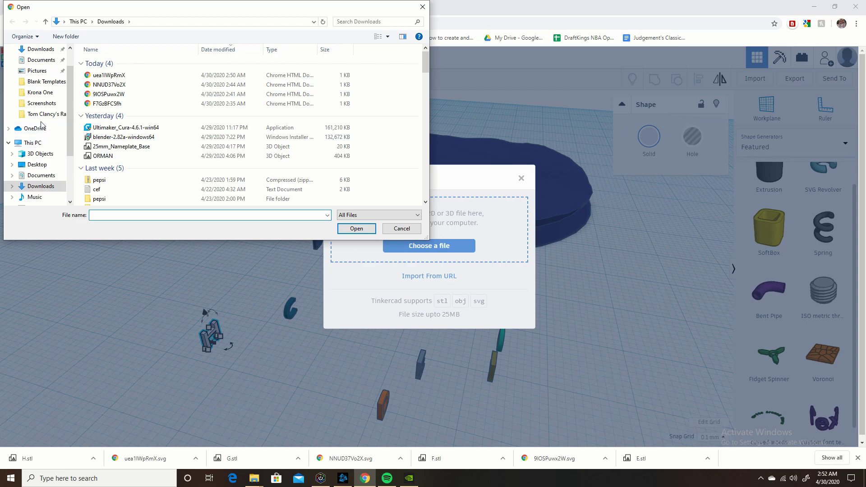
{"action": "left_click", "coordinate": [42, 94]}
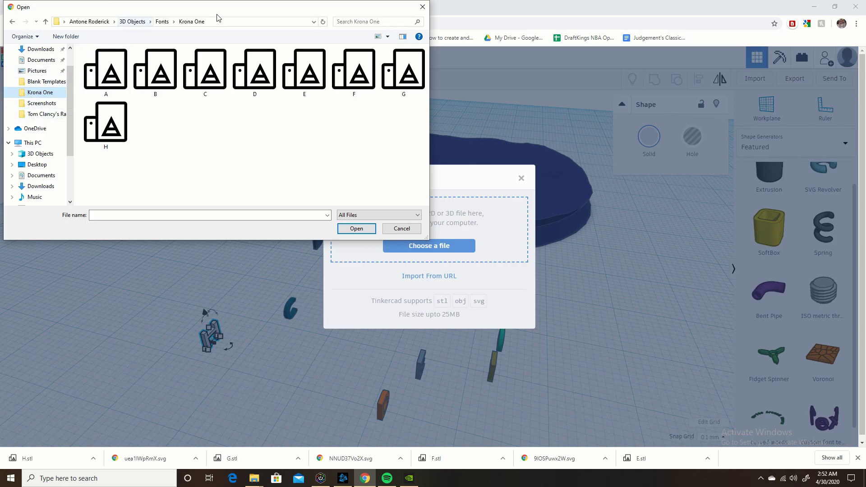
{"action": "left_click", "coordinate": [356, 74]}
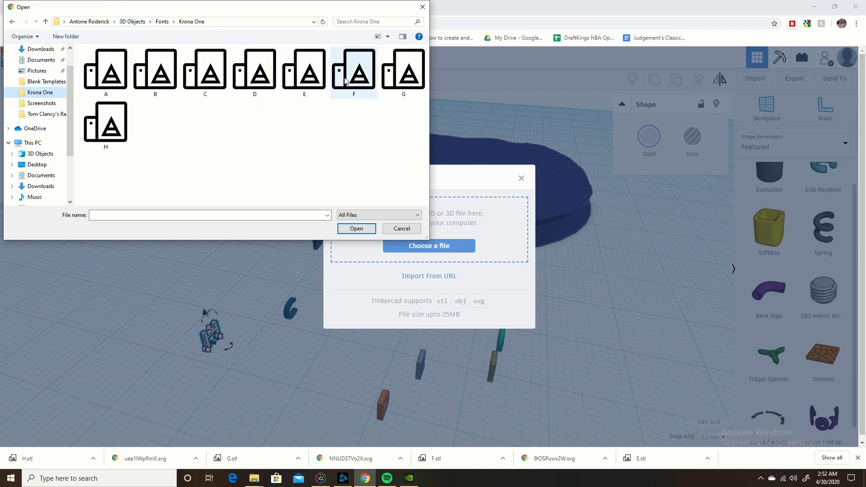
{"action": "left_click", "coordinate": [361, 232]}
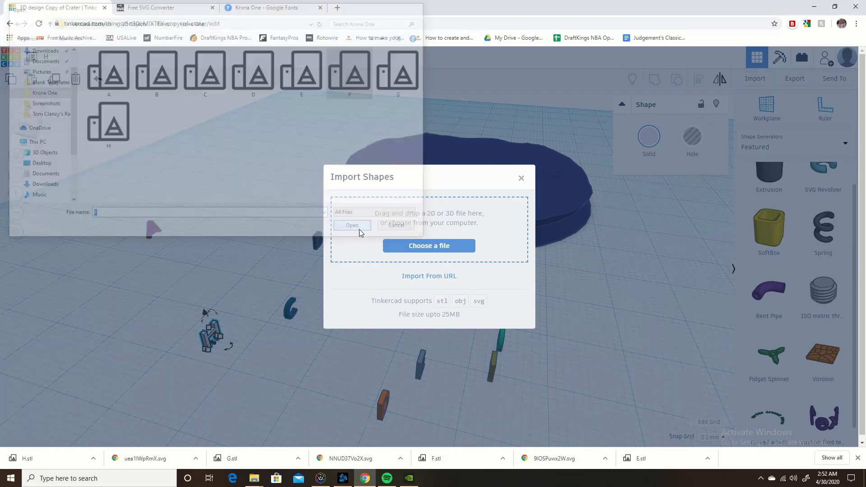
- Bring in the F shape, then move the green F down-left, clear of the magenta f
{"action": "left_click", "coordinate": [512, 325]}
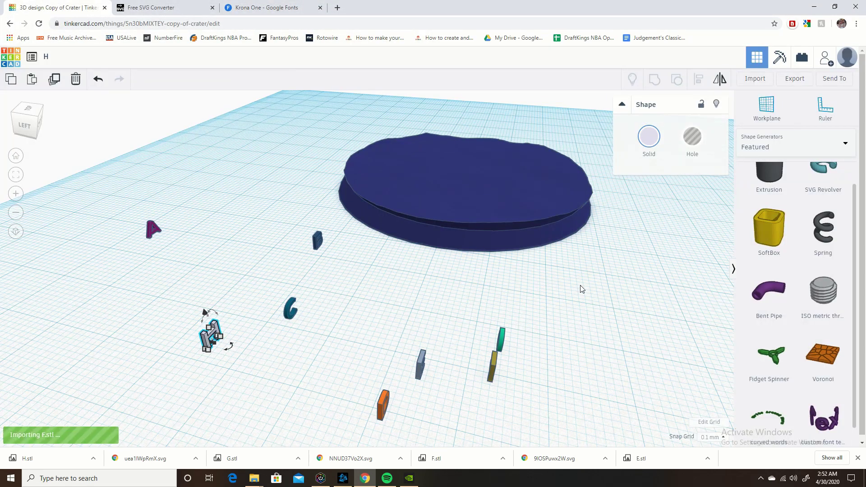
{"action": "scroll", "coordinate": [476, 301], "scroll_direction": "up", "scroll_amount": 3}
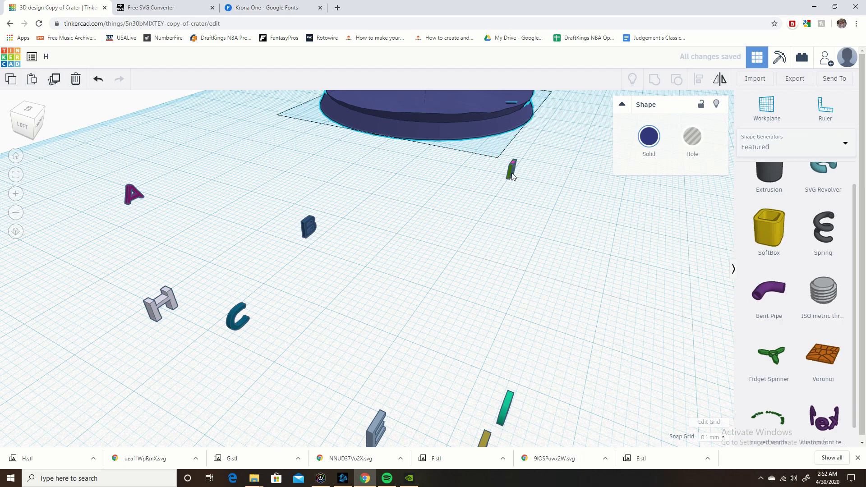
{"action": "left_click_drag", "start_coordinate": [510, 174], "coordinate": [444, 198]}
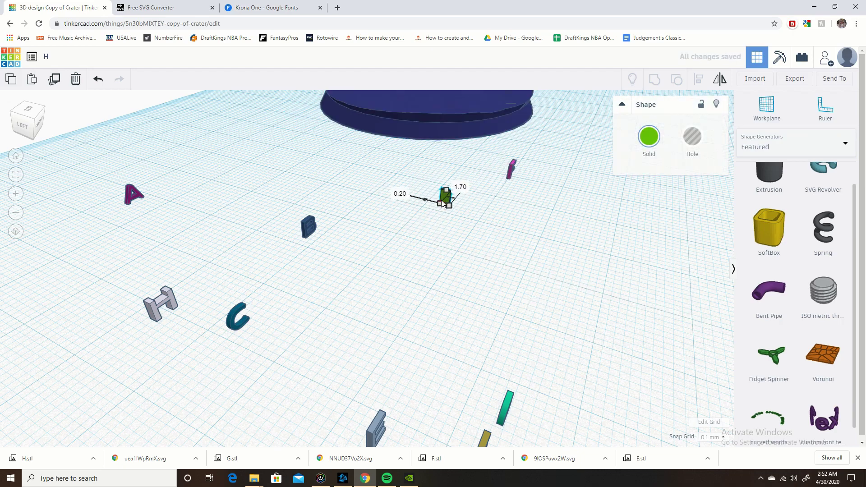
{"action": "left_click", "coordinate": [537, 209]}
{"action": "right_click_drag", "start_coordinate": [538, 208], "coordinate": [491, 235]}
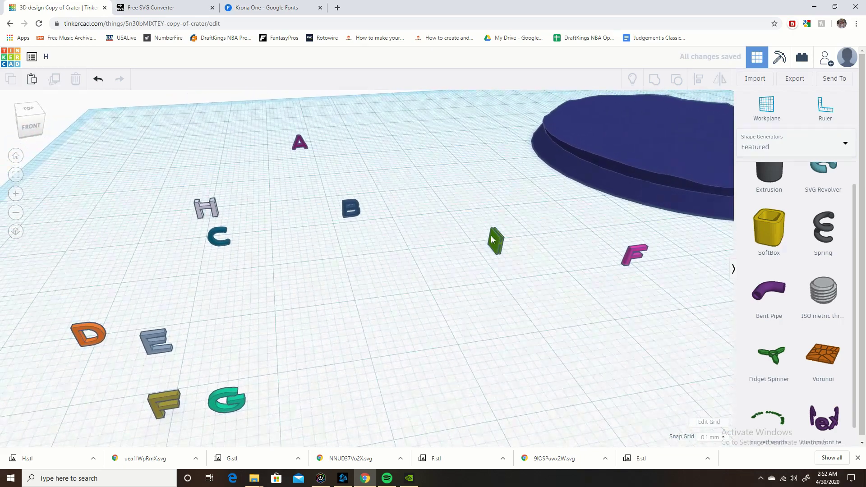